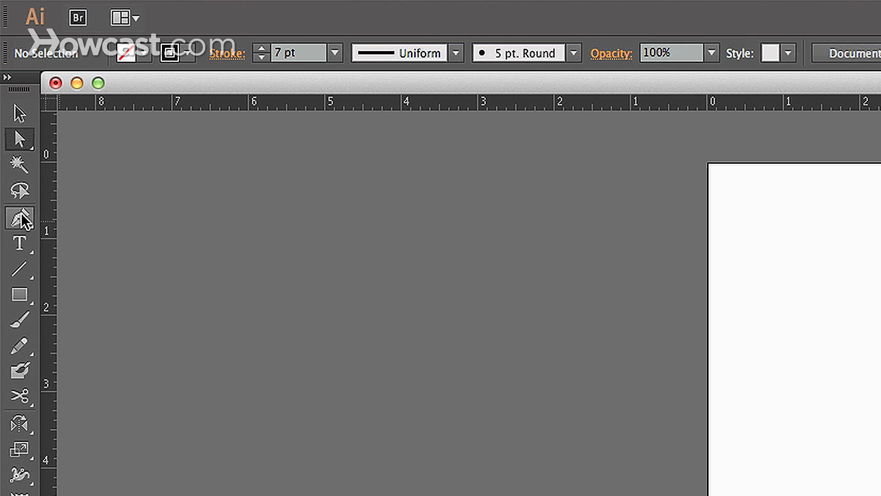
Draw a path with the Pen tool: one straight segment, then one curved segment ending lower right.
click(21, 216)
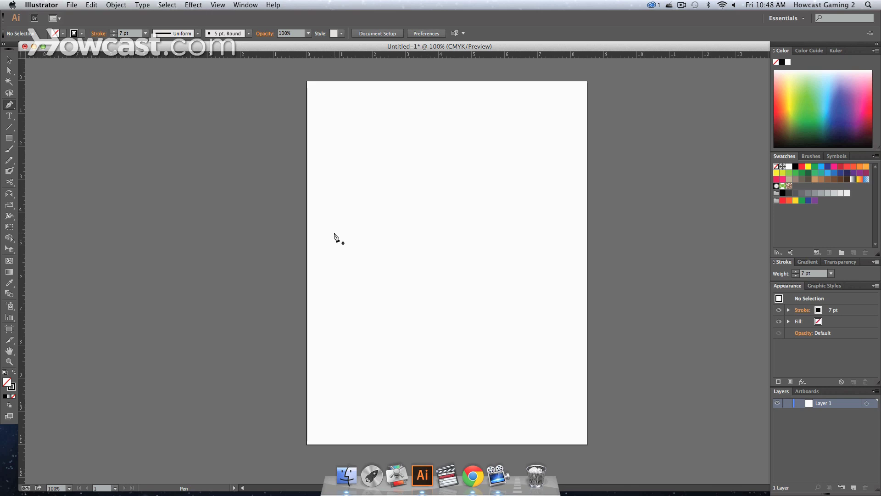
click(334, 233)
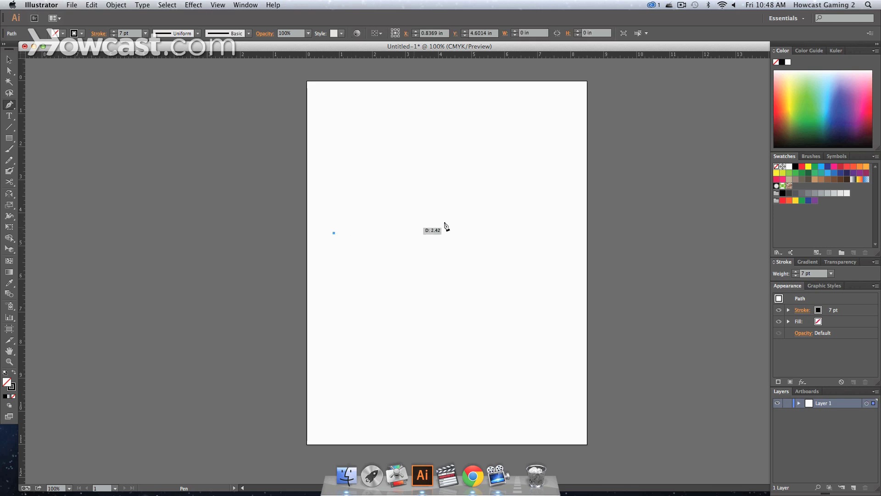
click(485, 191)
mouse_move(498, 351)
mouse_down()
mouse_move(427, 409)
mouse_move(414, 432)
mouse_up()
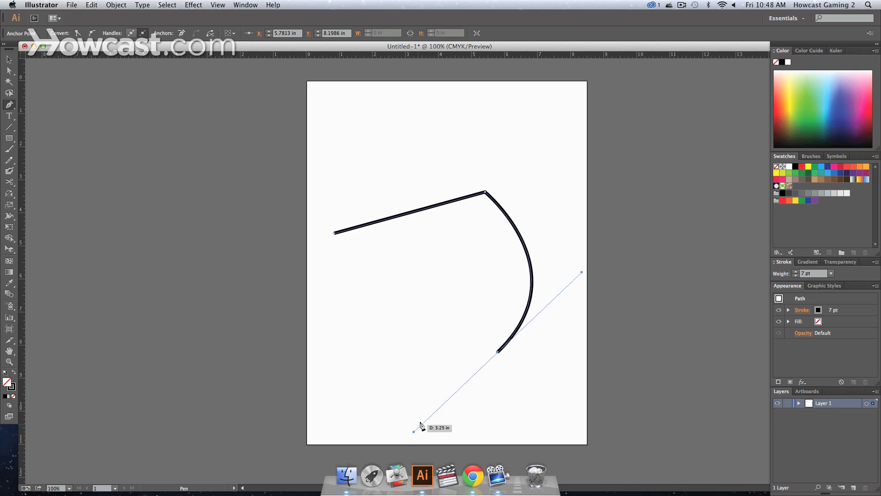
Switch to the Selection tool, deselect, then marquee-select the finished path.
key(v)
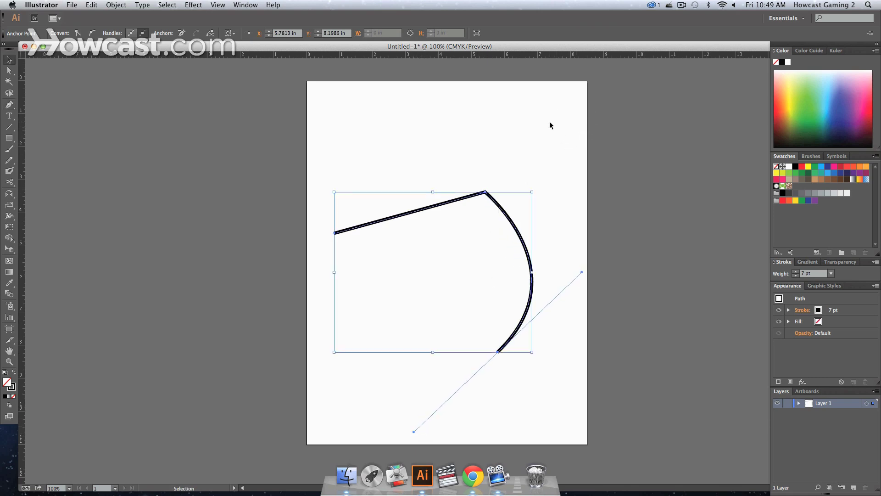
click(550, 125)
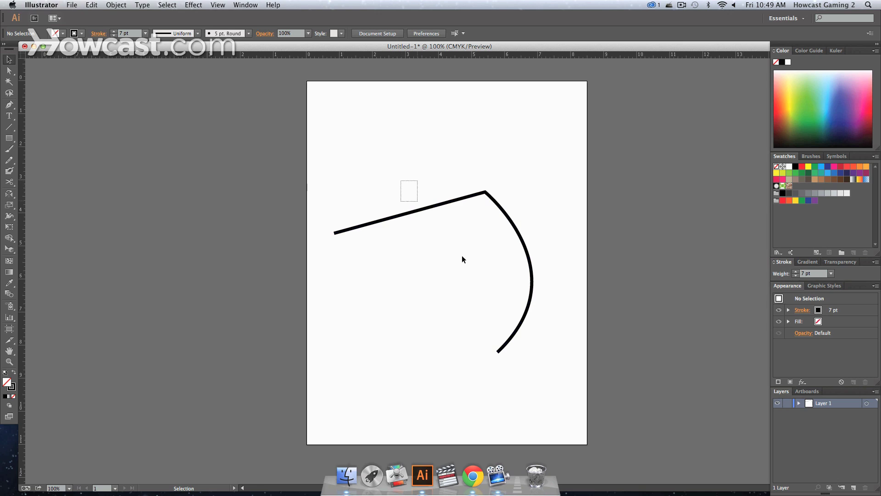
drag(462, 259, 555, 354)
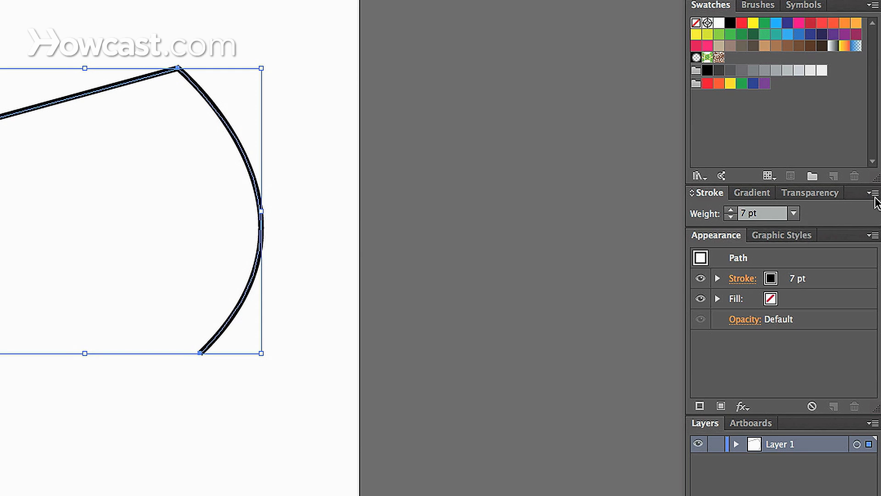
Open the Stroke panel's options menu for the selected path.
click(875, 194)
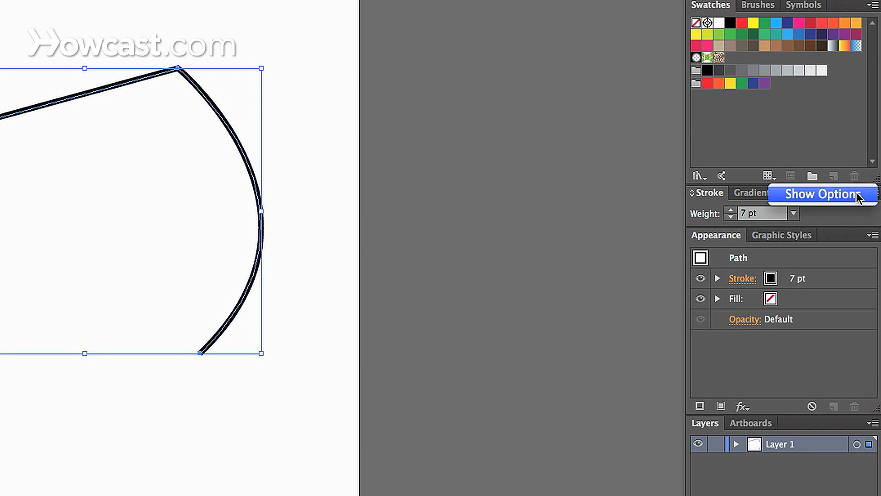
Show the full Stroke panel options to reveal the dashed-line settings.
click(856, 217)
click(872, 197)
click(859, 202)
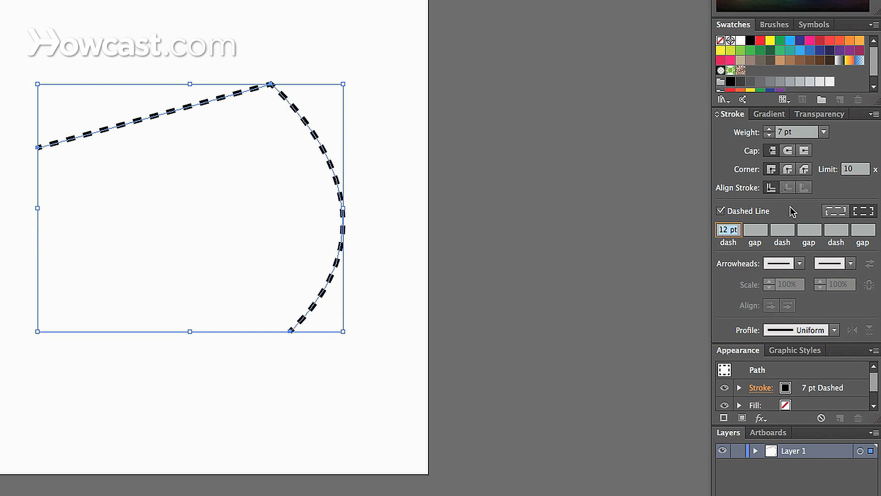
Step the first dash length up to 26 pt, then move to the first gap field.
key(Down)
key(Down)
key(Down)
key(Down)
key(Down)
key(Down)
key(Down)
key(Down)
key(Down)
key(Down)
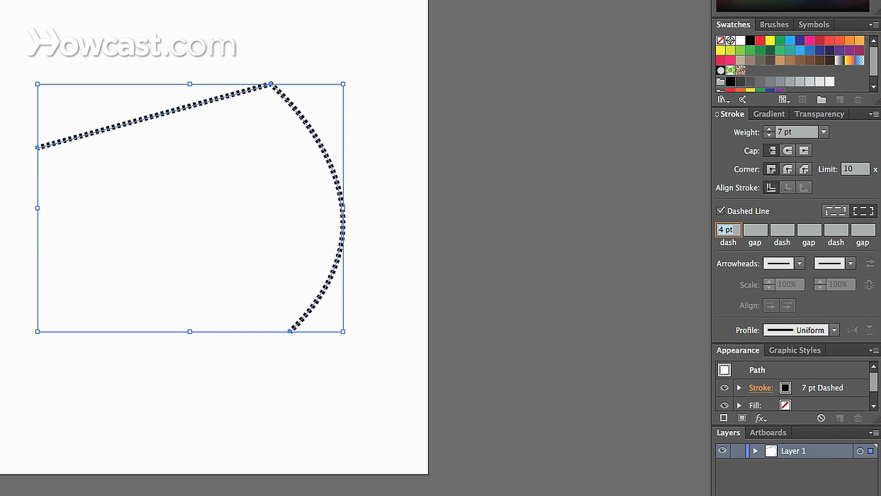
key(Up)
key(Up)
key(Up)
key(Up)
key(Up)
key(Up)
key(Up)
key(Up)
key(Up)
key(Up)
key(Up)
key(Up)
key(Up)
key(Up)
key(Up)
key(Up)
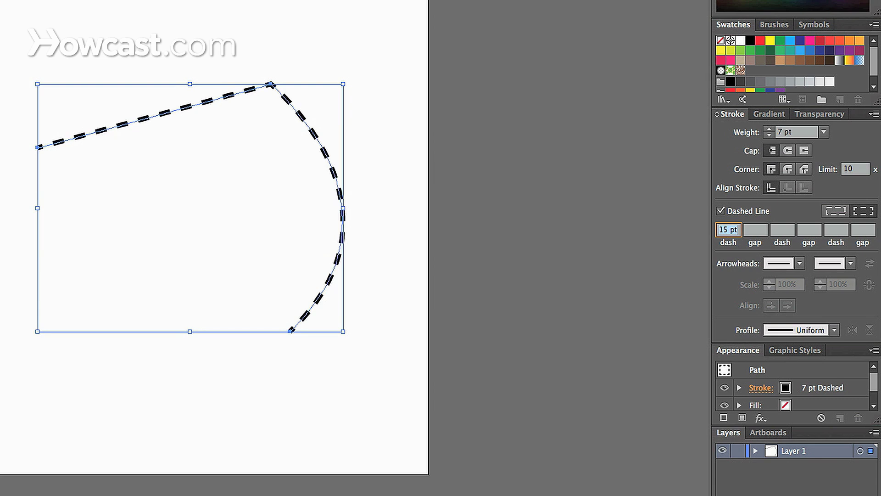
key(Up)
key(Up)
key(Up)
key(Up)
key(Up)
key(Up)
key(Up)
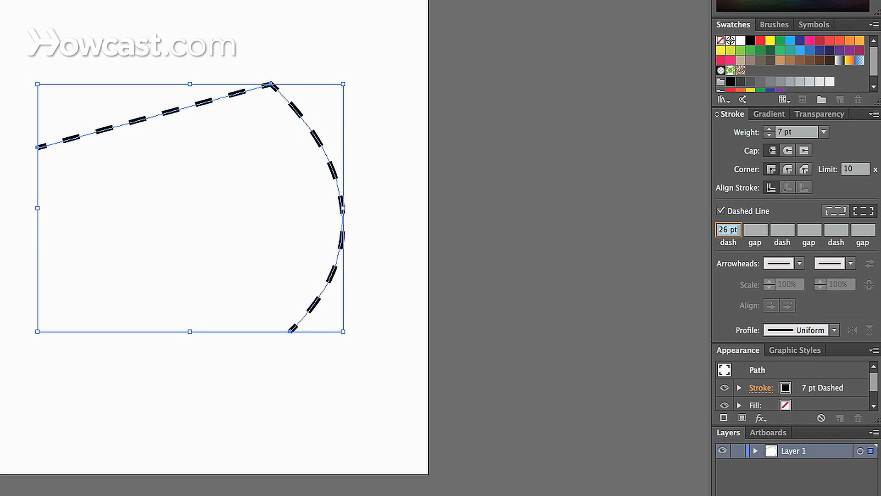
click(764, 234)
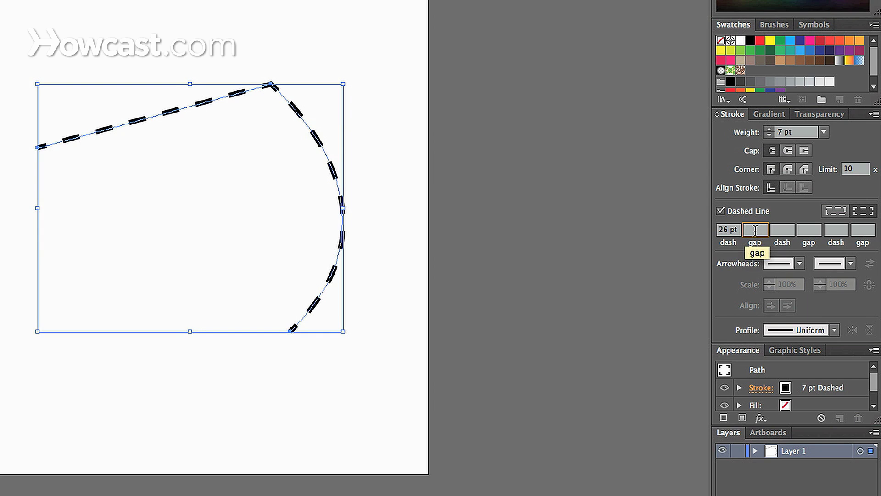
Apply an 8 pt first gap and zoom in on the dashed corner.
key(Tab)
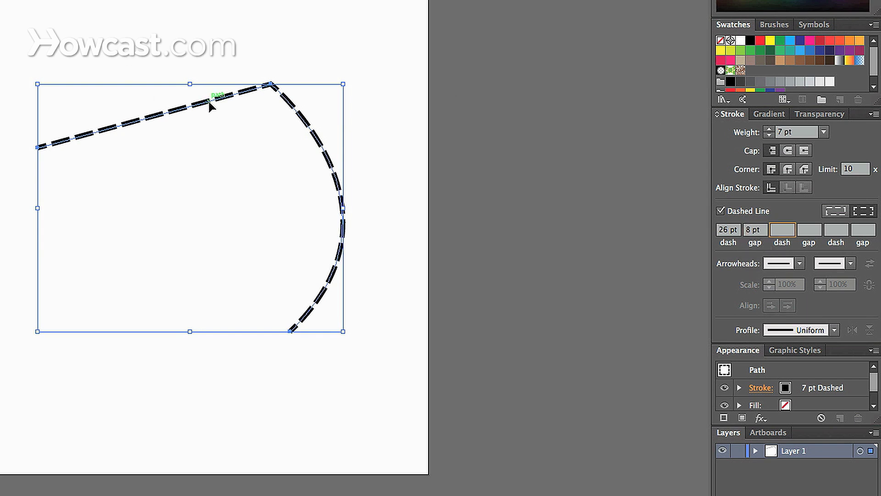
scroll(209, 106, up, 3)
drag(213, 79, 142, 360)
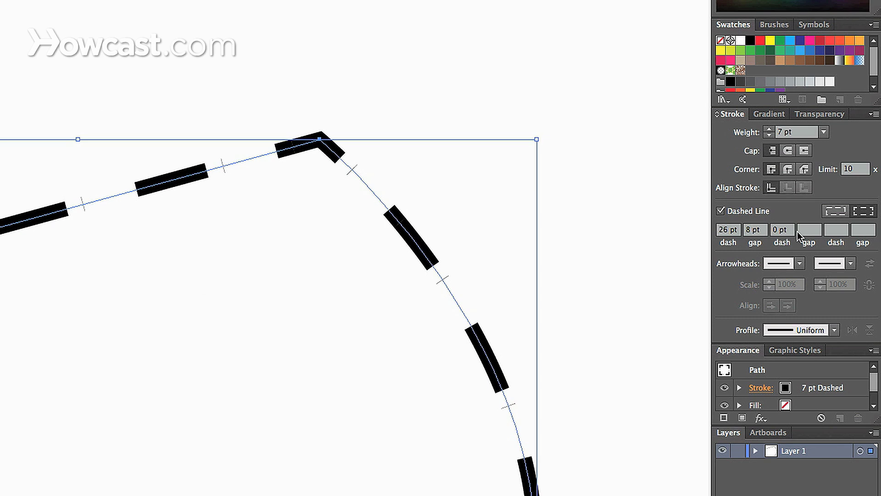
click(784, 231)
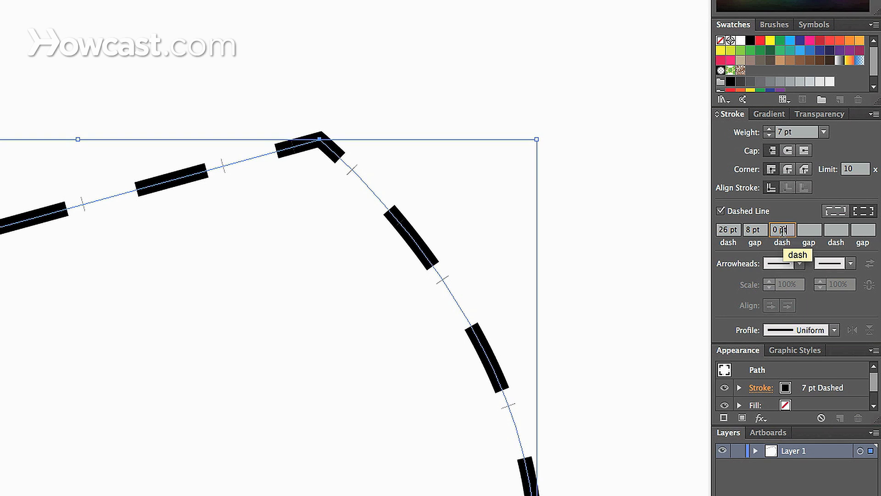
Set the second dash length to 15 pt.
key(ctrl+minus)
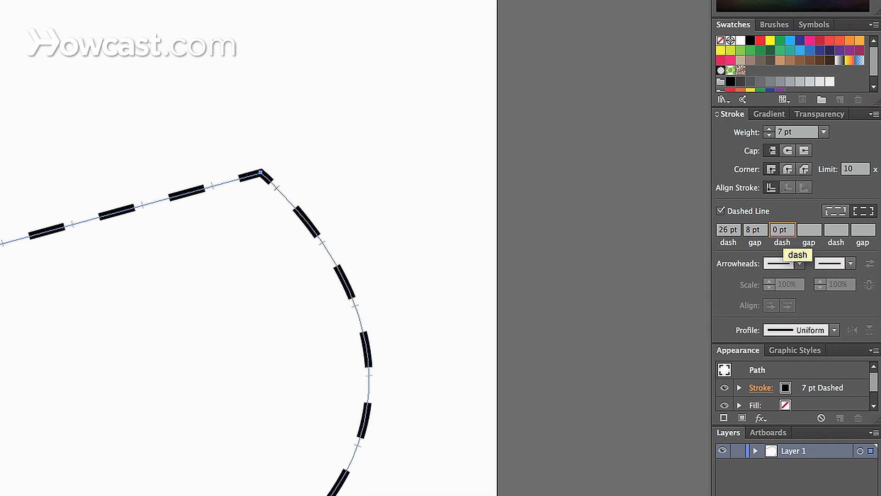
drag(405, 325, 348, 223)
click(782, 234)
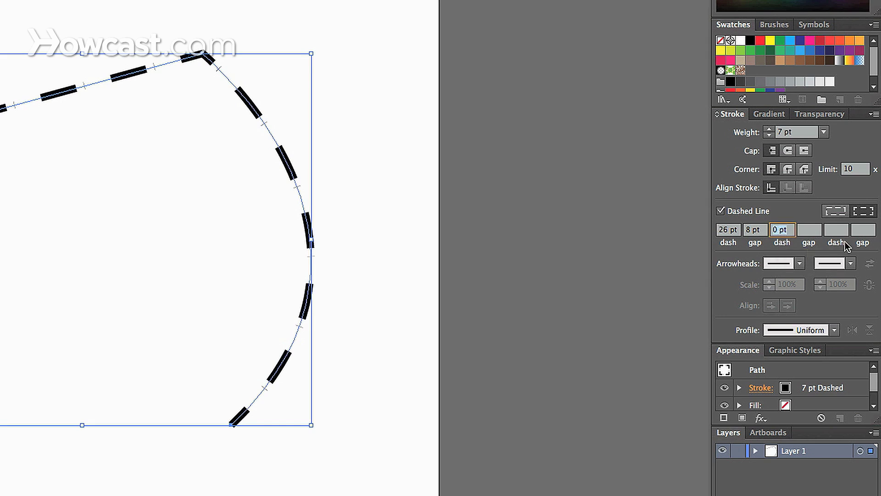
text(5)
key(Return)
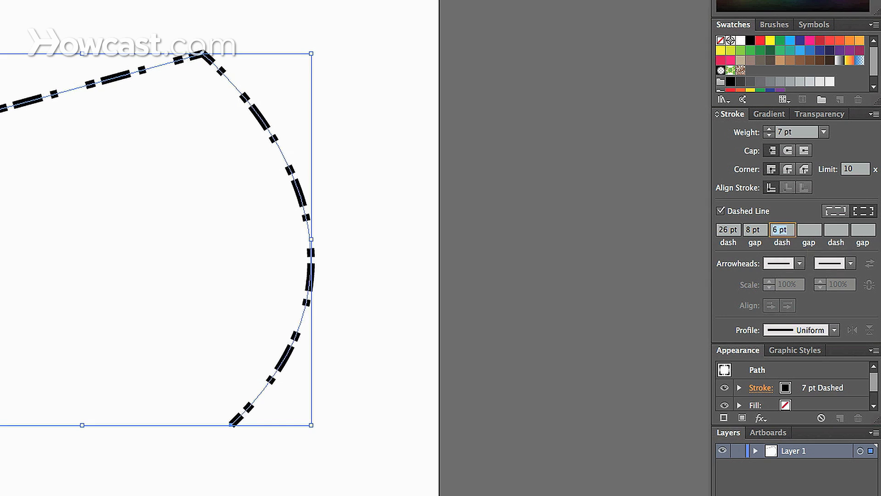
text(13)
key(Return)
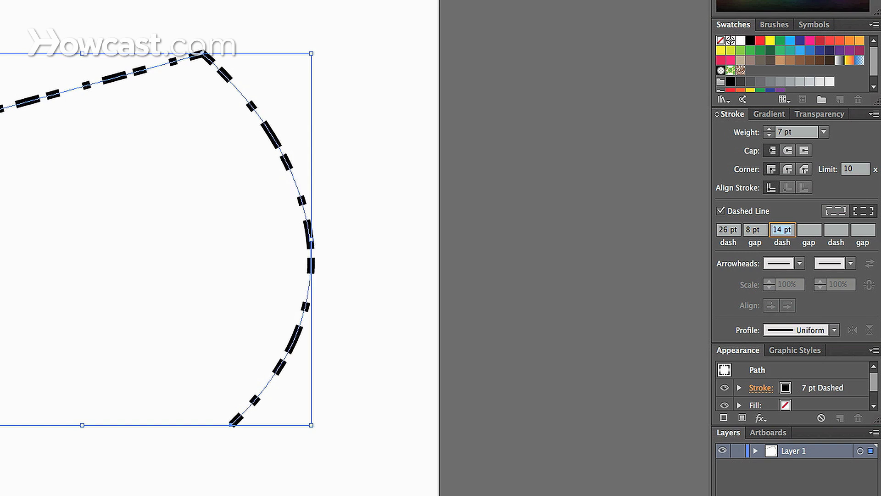
key(Up)
key(Up)
key(Up)
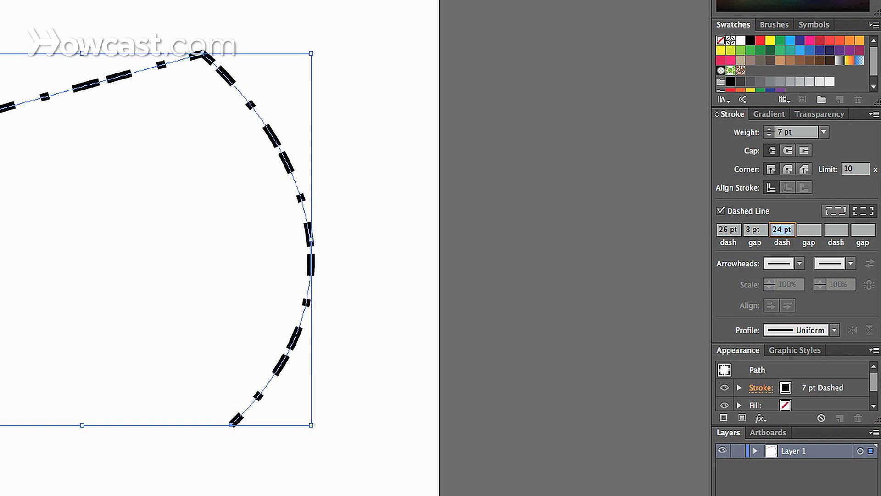
key(Down)
key(Down)
key(Down)
key(Down)
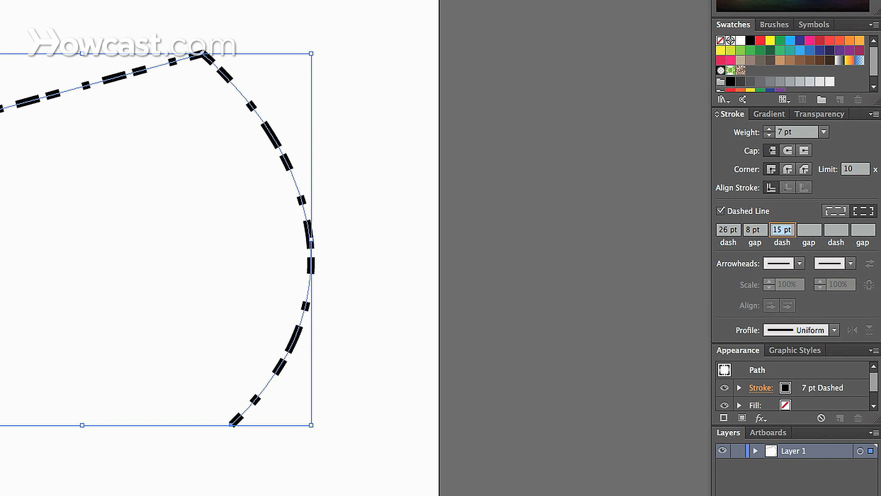
Set the second gap to 17 pt and the third dash to 13 pt, then deselect to preview.
click(809, 230)
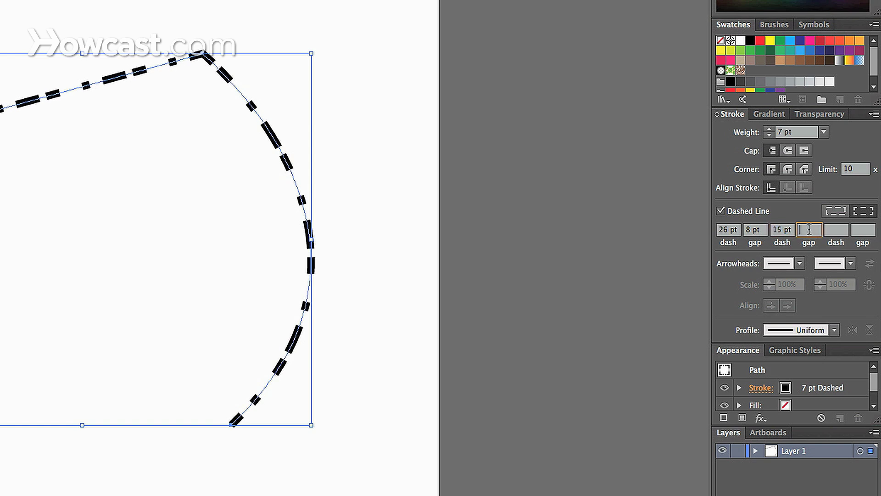
key(Up)
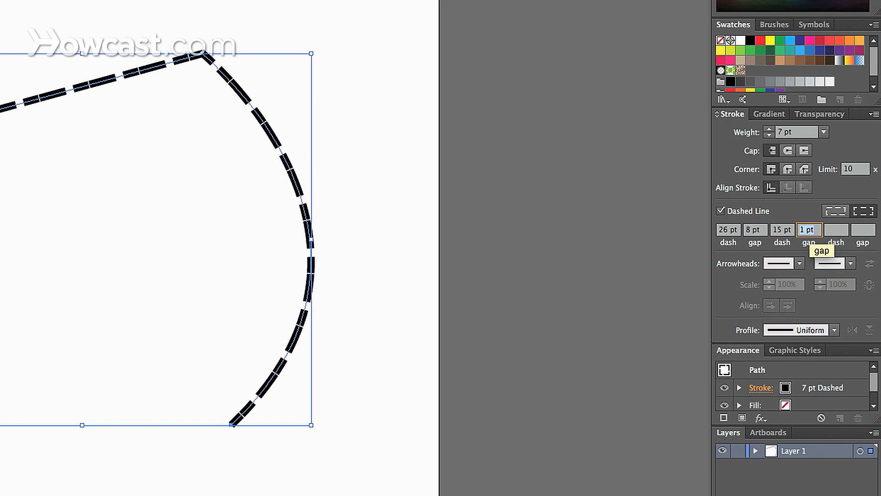
key(Up)
key(Up)
key(Up)
key(Up)
key(Up)
key(Up)
key(Up)
key(Up)
key(Up)
key(Up)
key(Up)
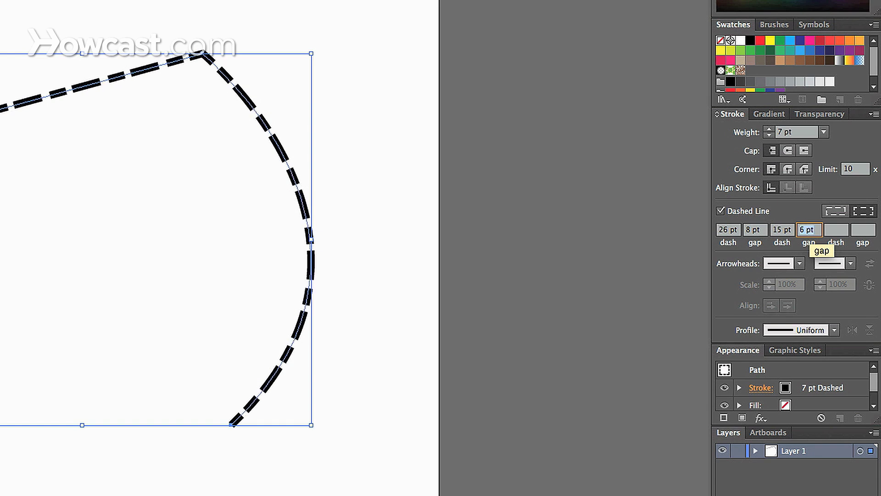
key(Up)
key(Up)
key(Up)
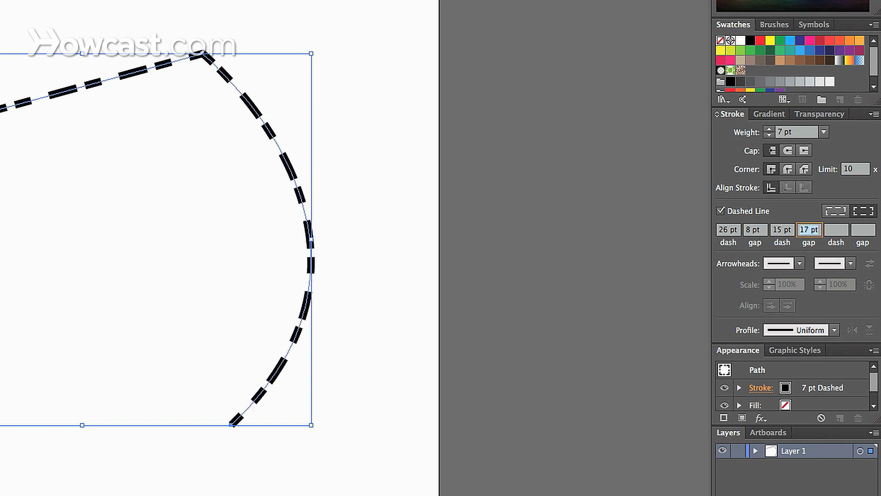
key(Tab)
key(Up)
key(Up)
key(Up)
key(Up)
key(Up)
key(Up)
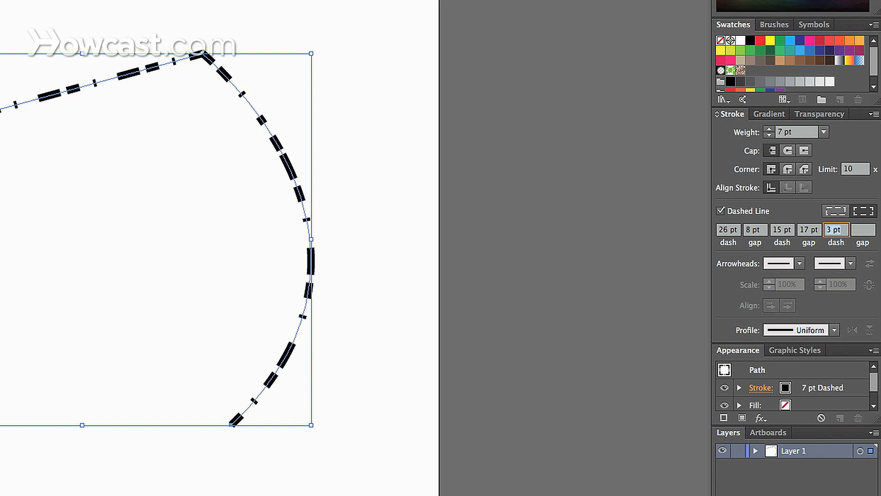
key(Up)
key(Up)
key(Up)
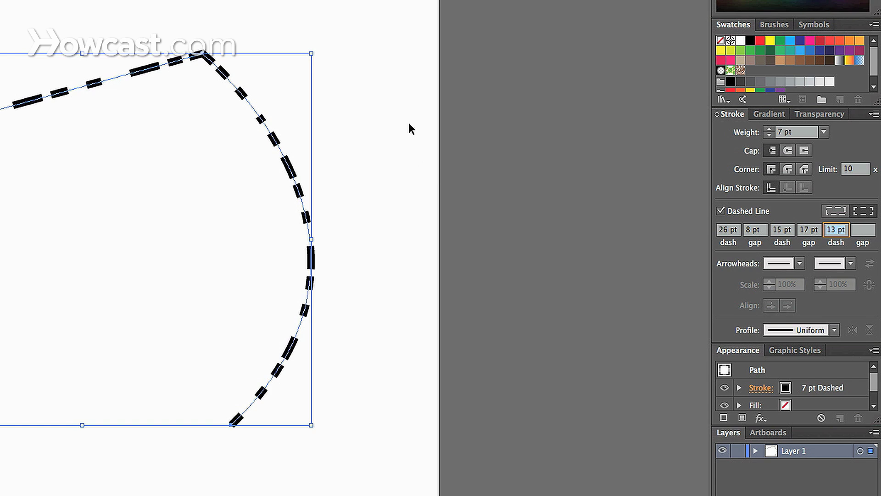
click(393, 73)
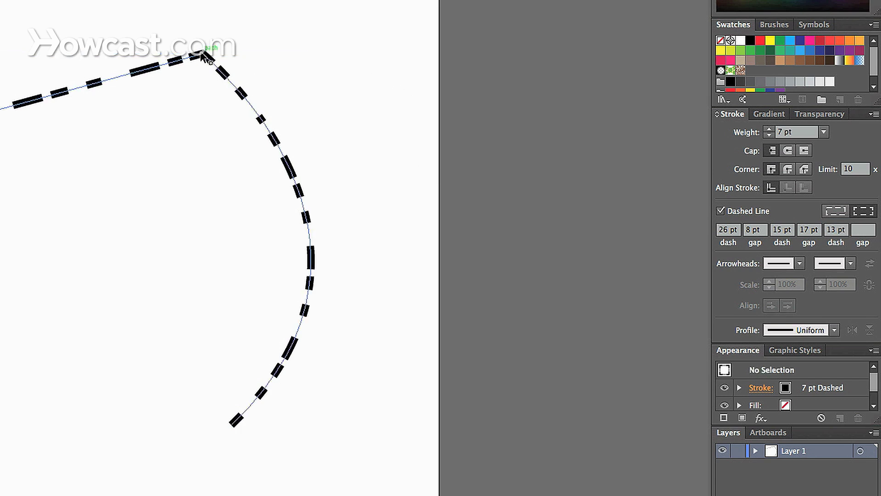
click(214, 63)
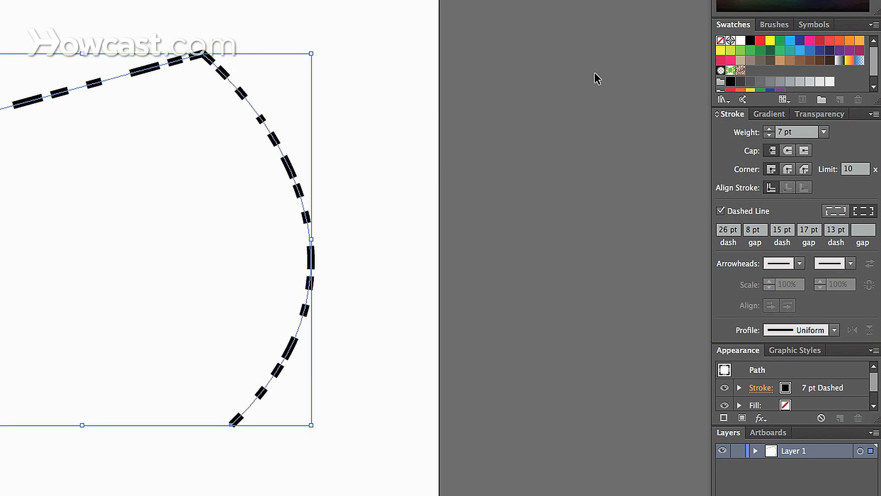
click(721, 211)
click(721, 212)
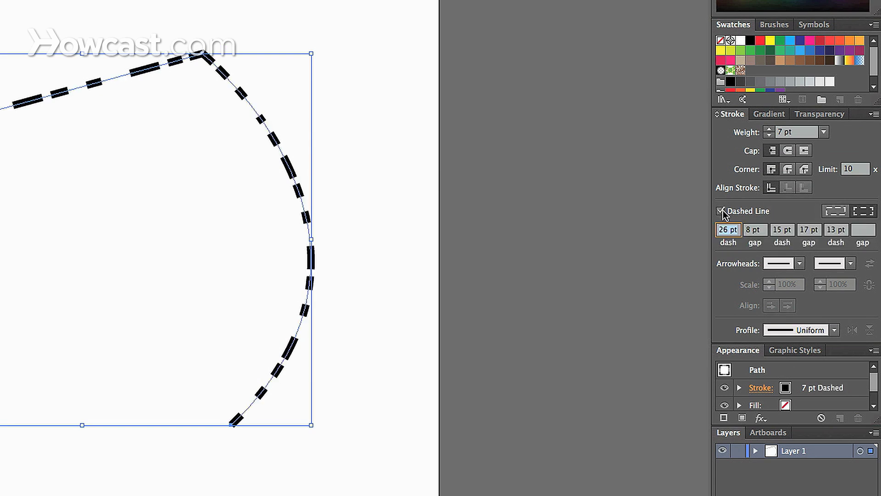
click(838, 215)
click(861, 212)
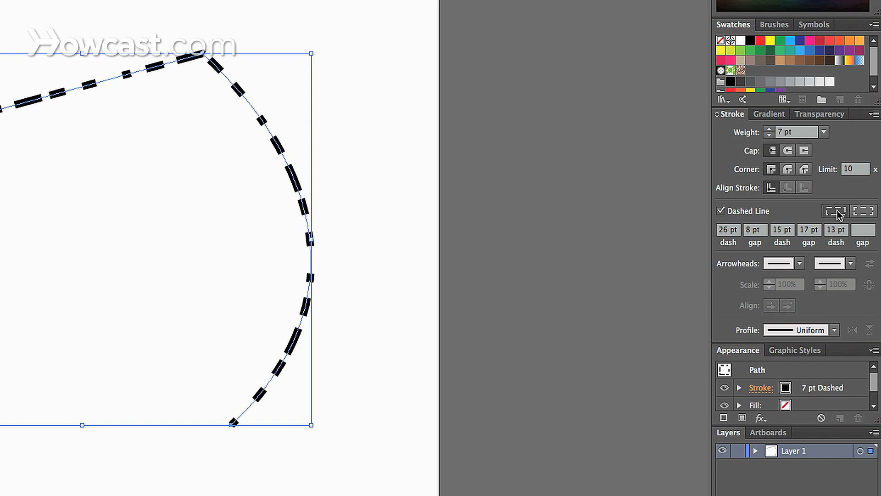